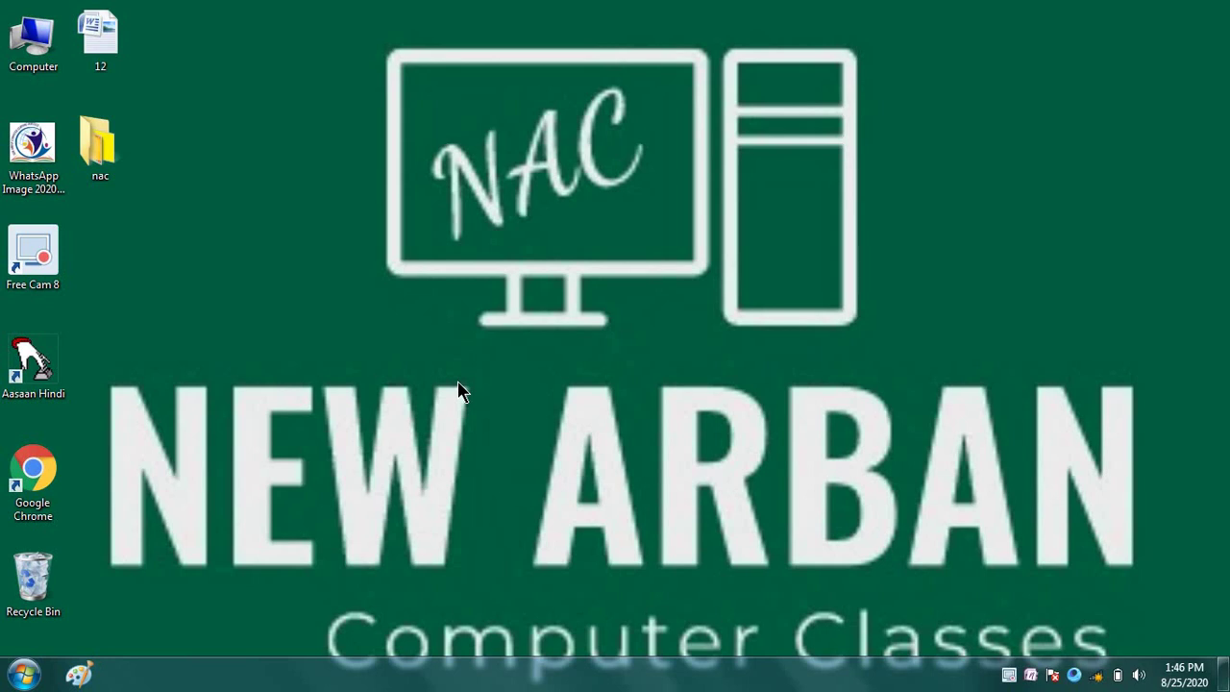
- Launch Word with WINWORD from the Run prompt and maximize the blank Document1 window
key("super+r")
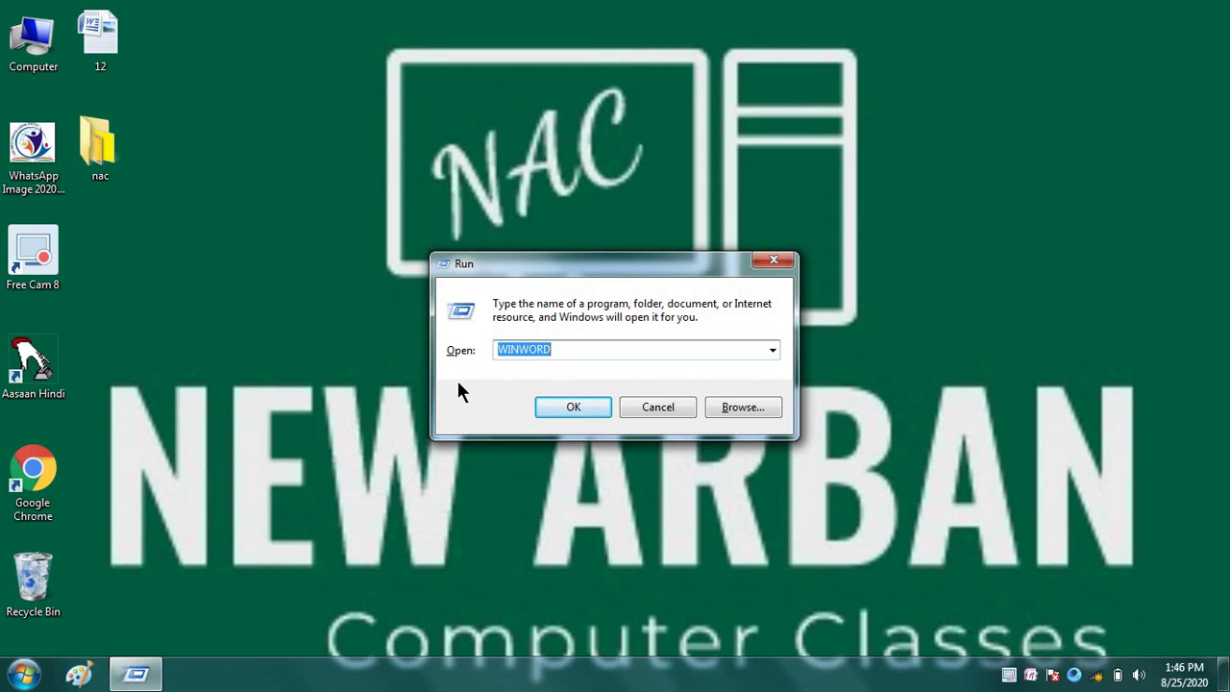
key("Return")
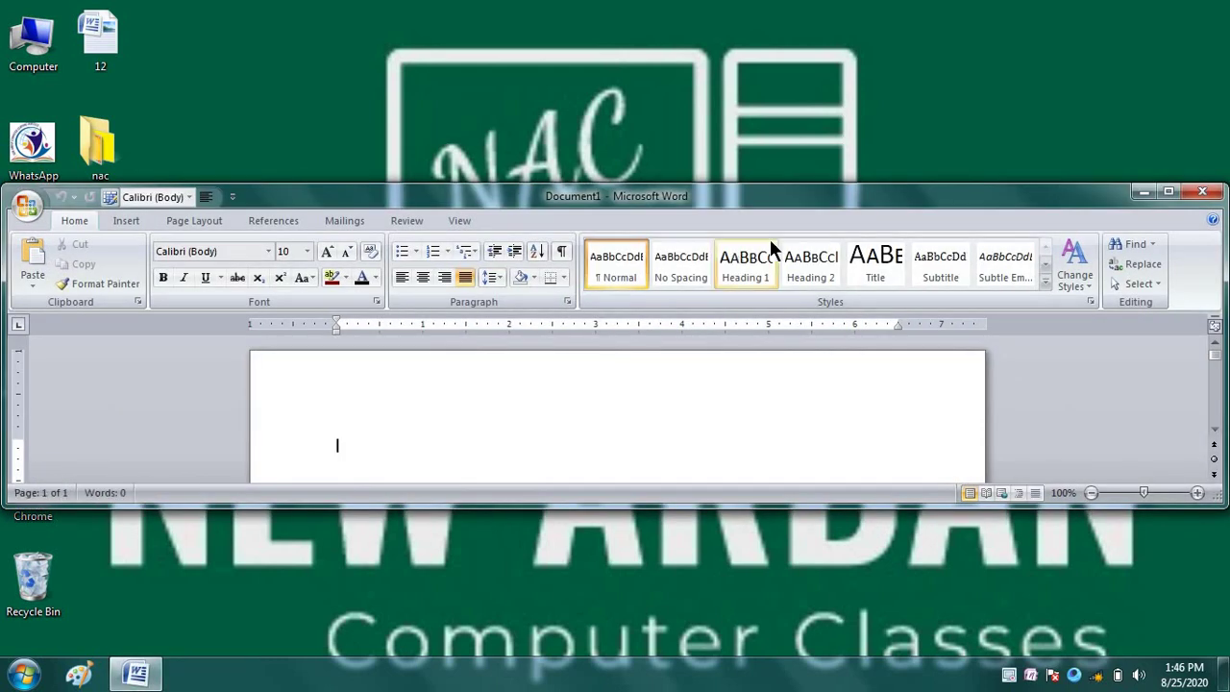
left_click(1167, 195)
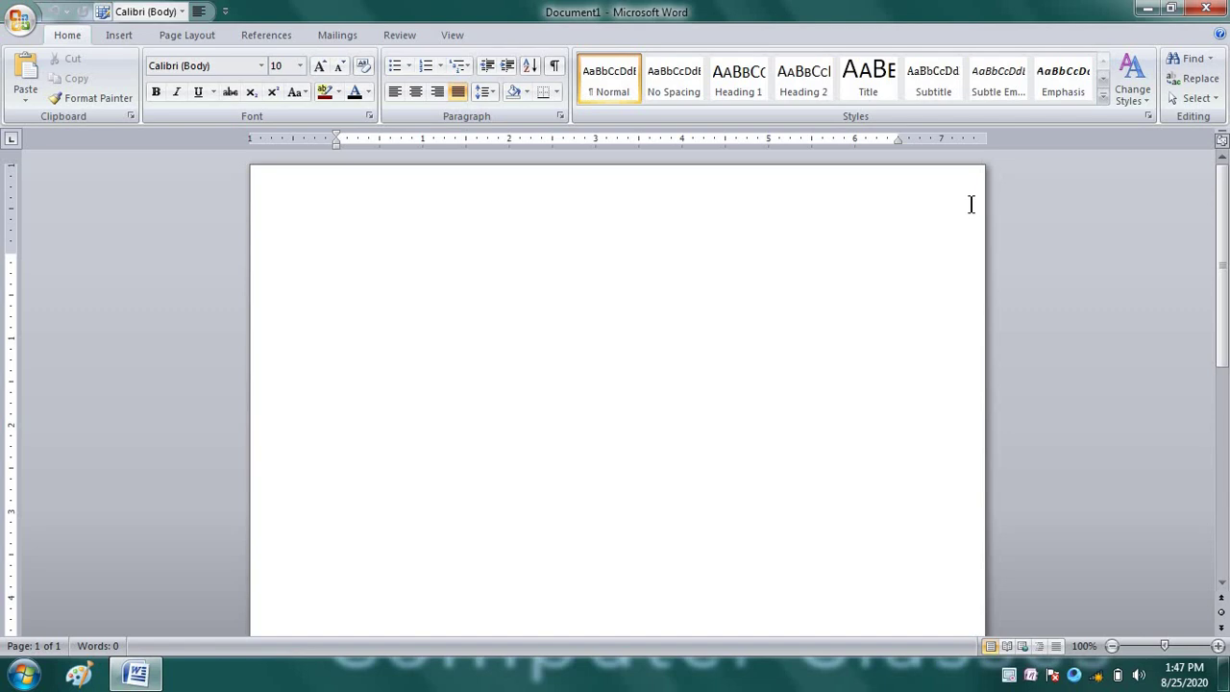
- Show Alt KeyTip letters over the ribbon tabs and Quick Access Toolbar
key("alt")
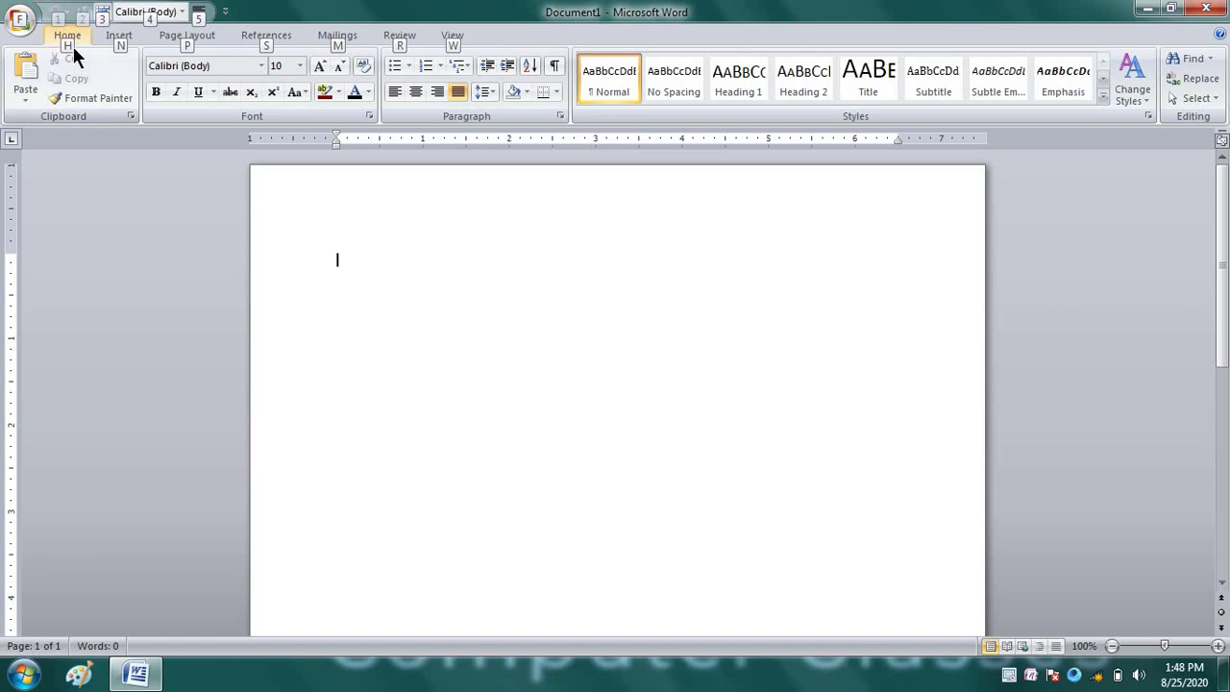
key("h")
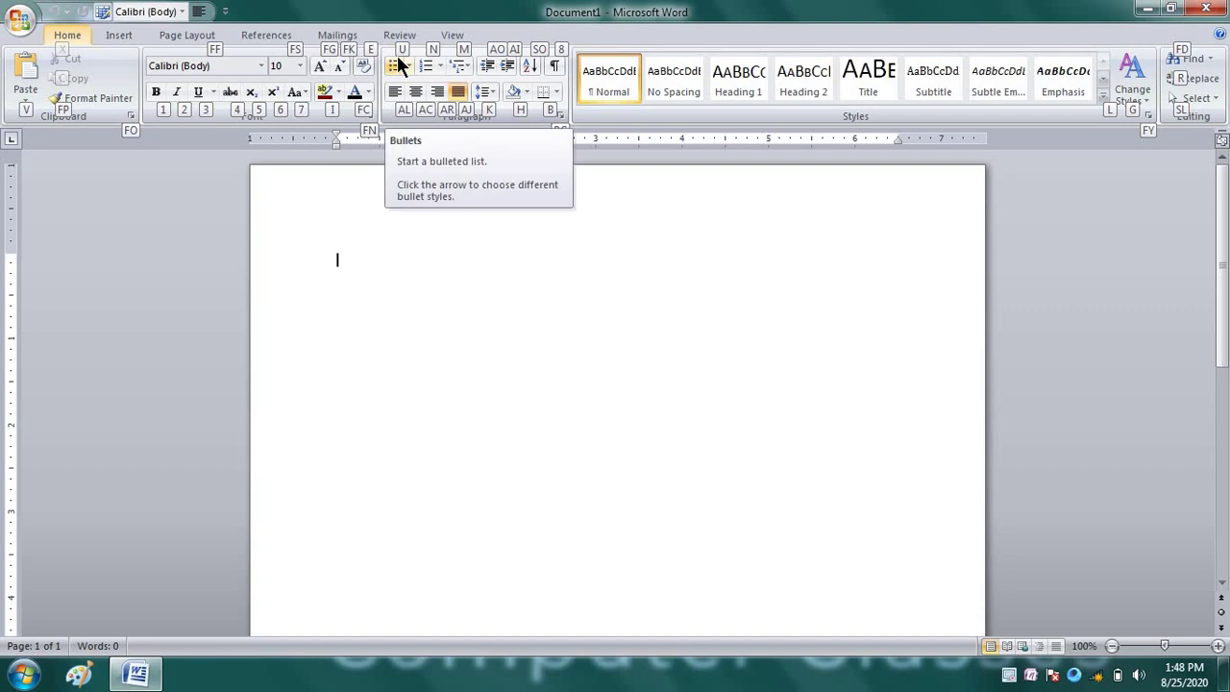
key("u")
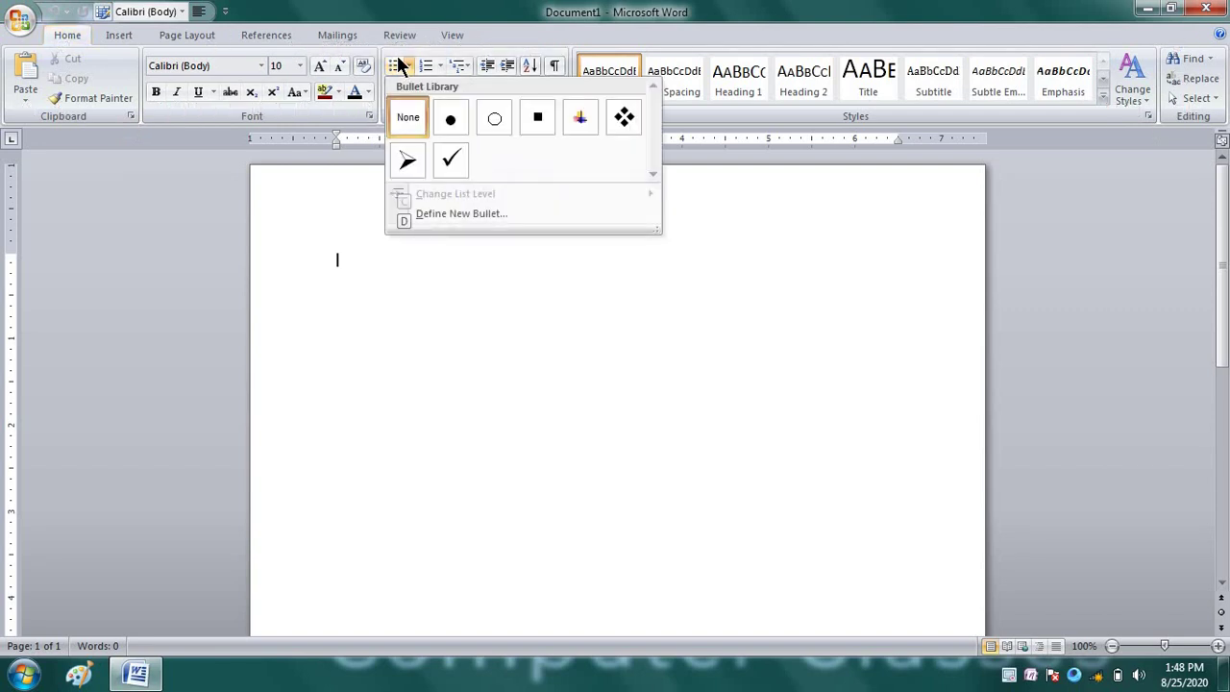
key("Escape")
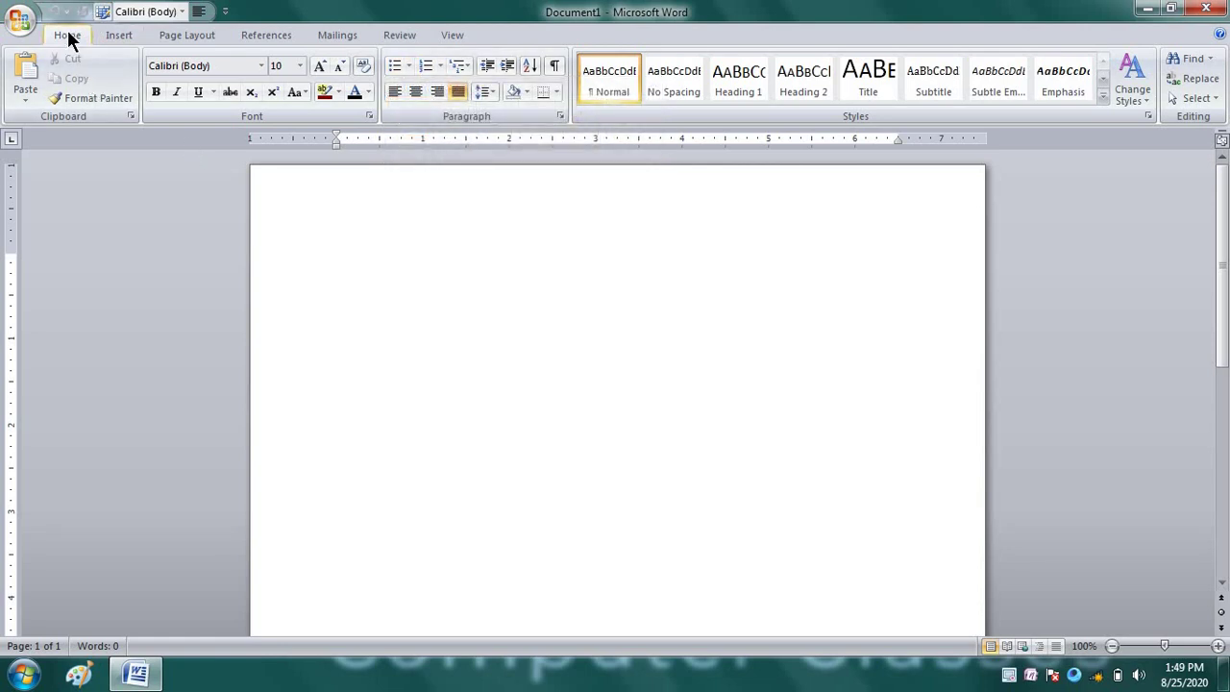
key("alt")
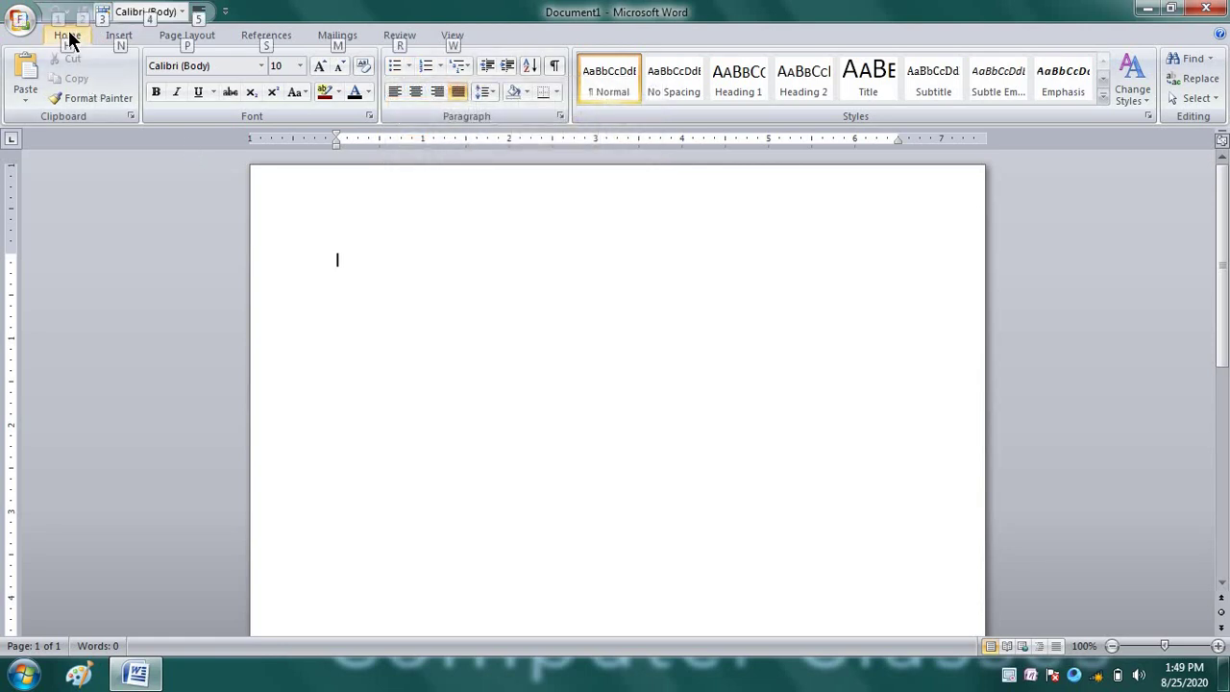
key("h")
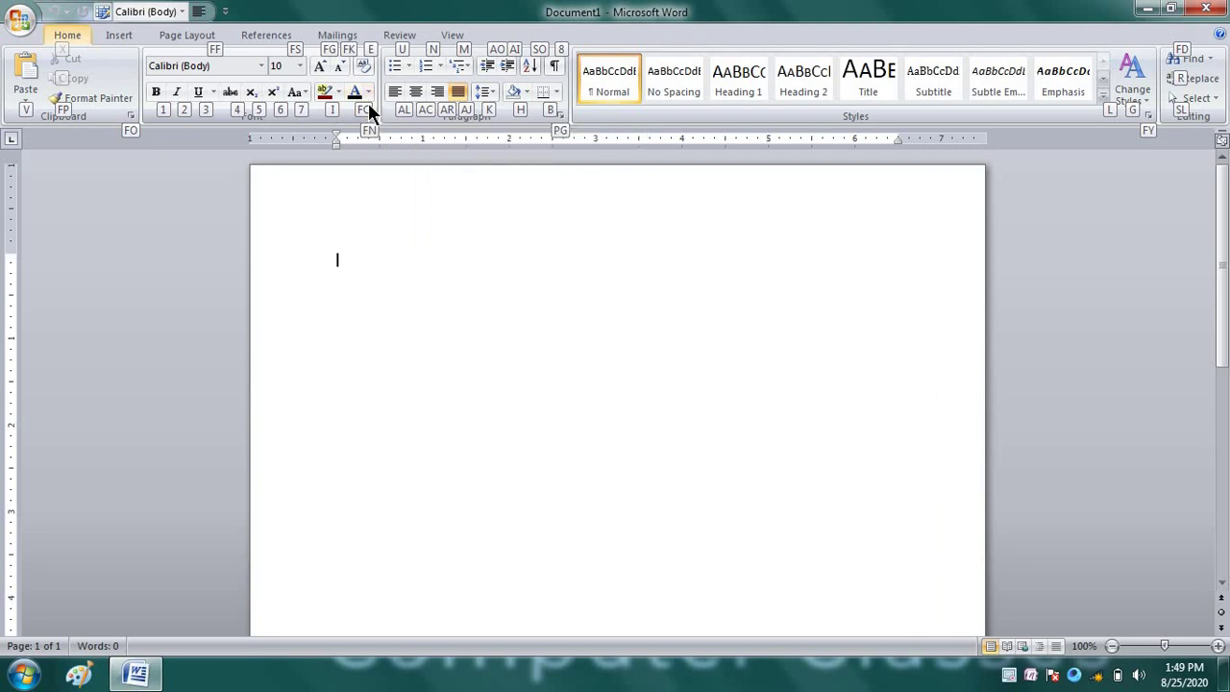
key("f")
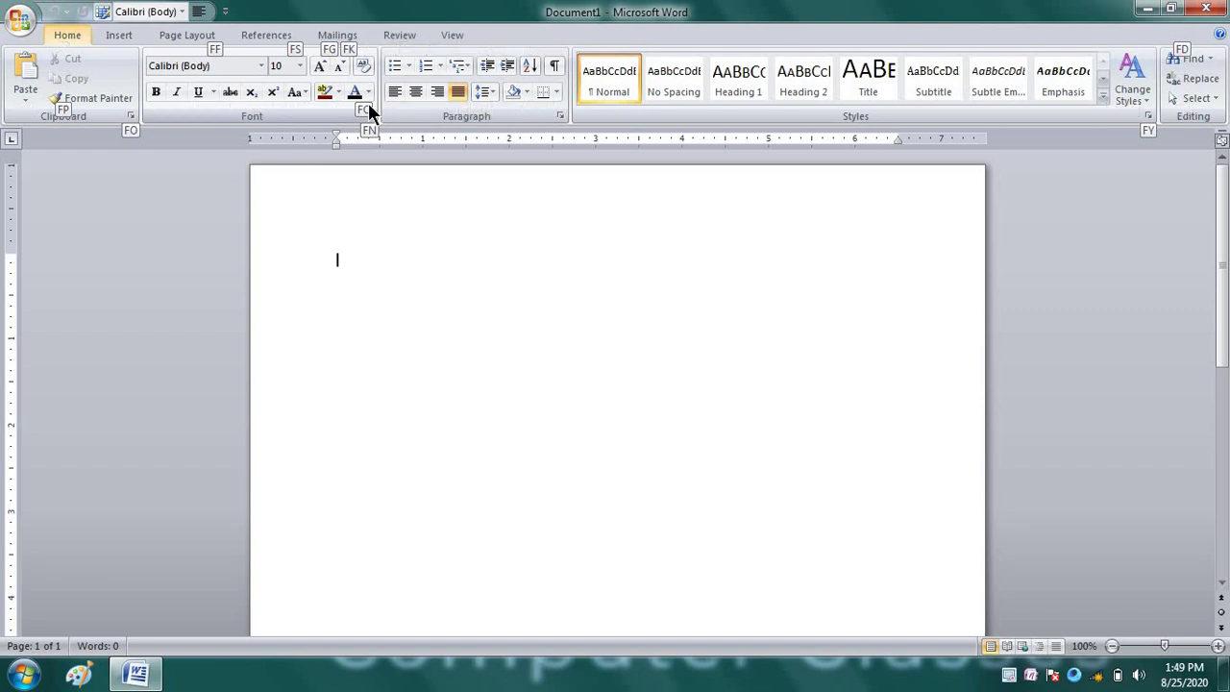
key("c")
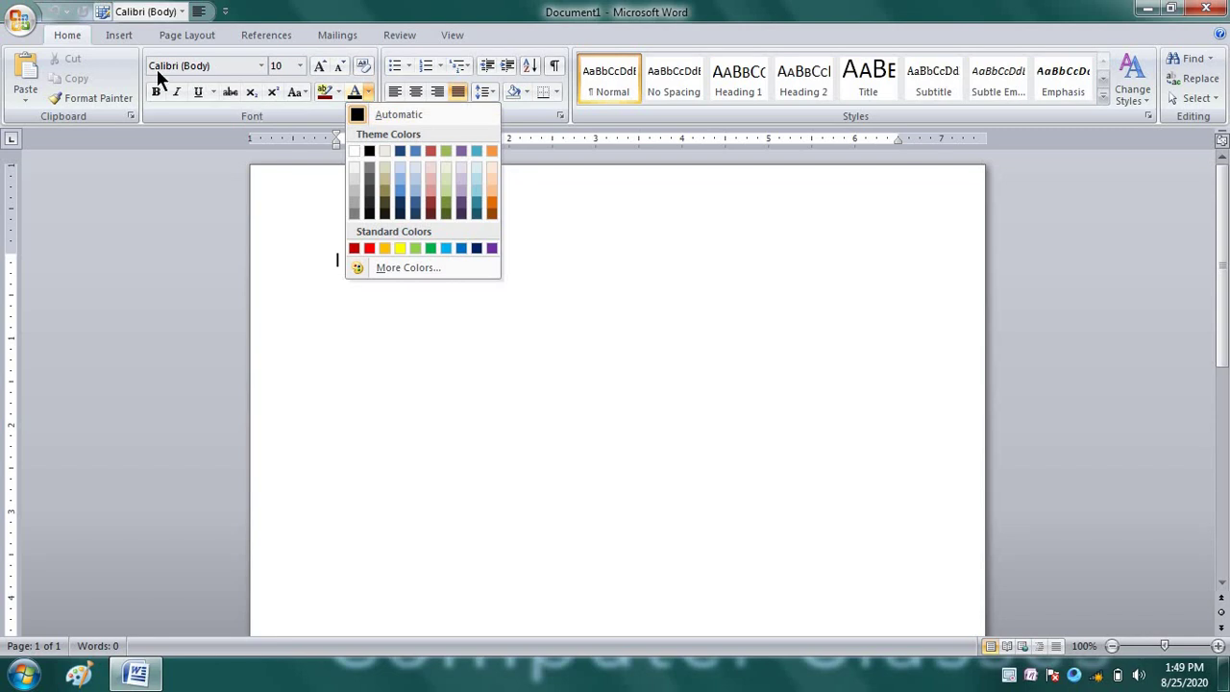
key("Escape")
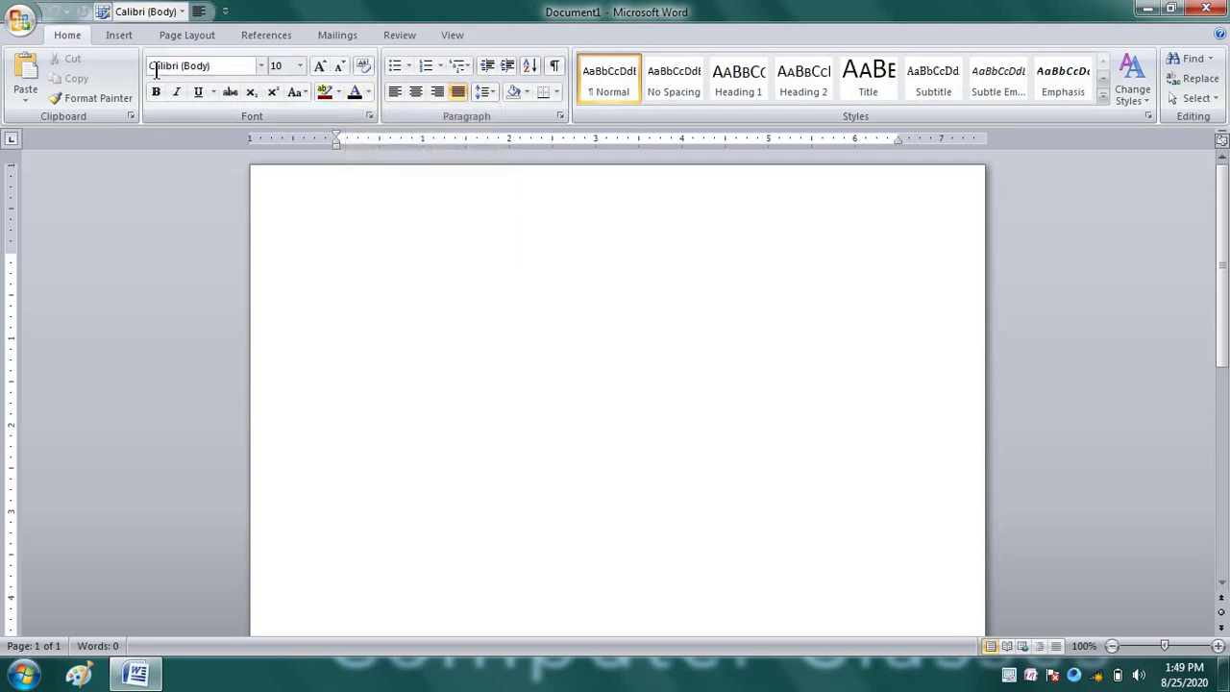
- Switch to the Insert tab with Alt, N, then open and close the WordArt gallery unused
key("alt")
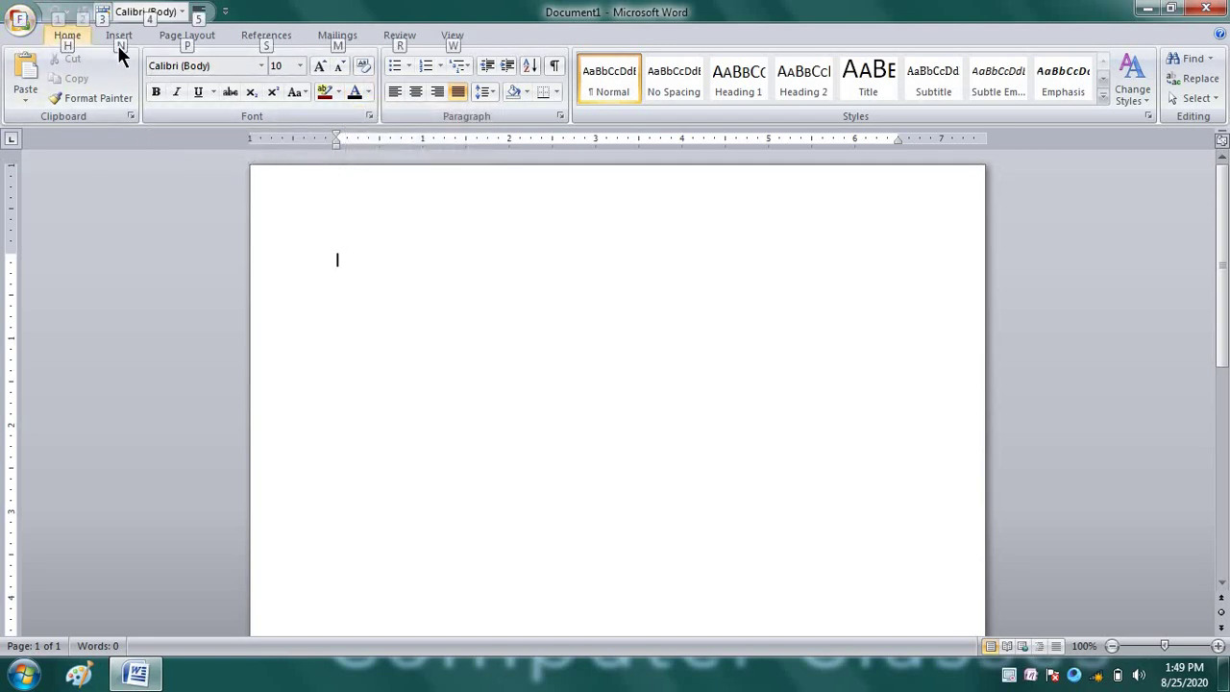
key("n")
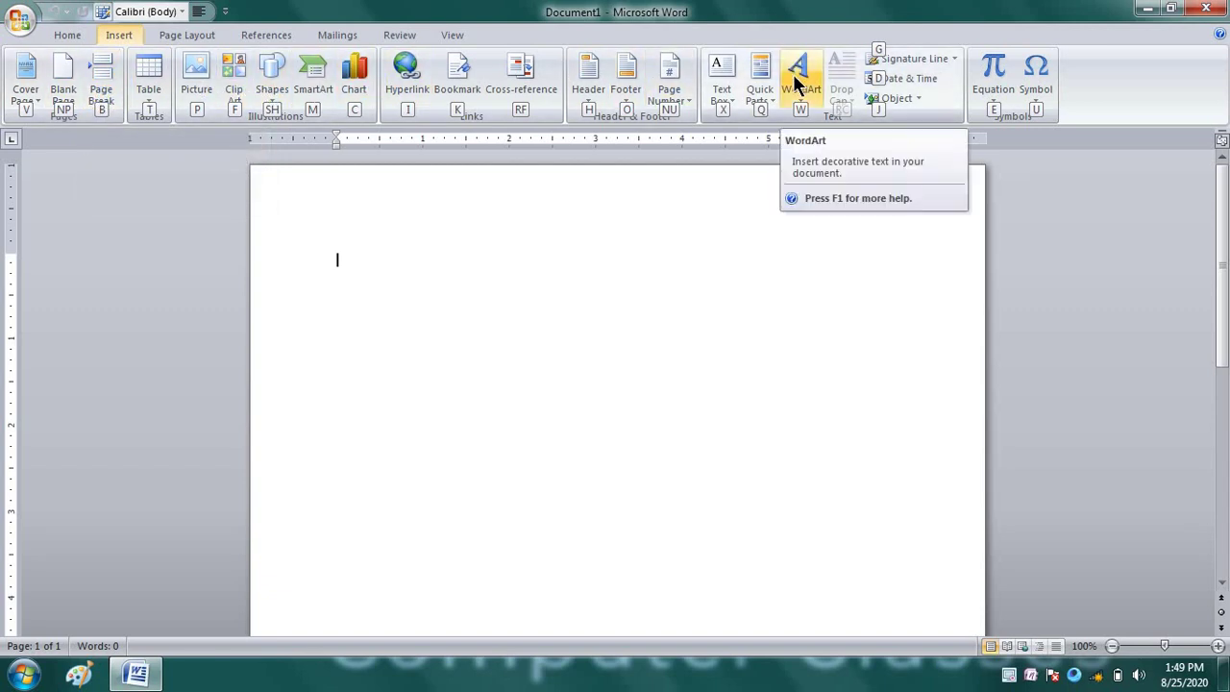
key("w")
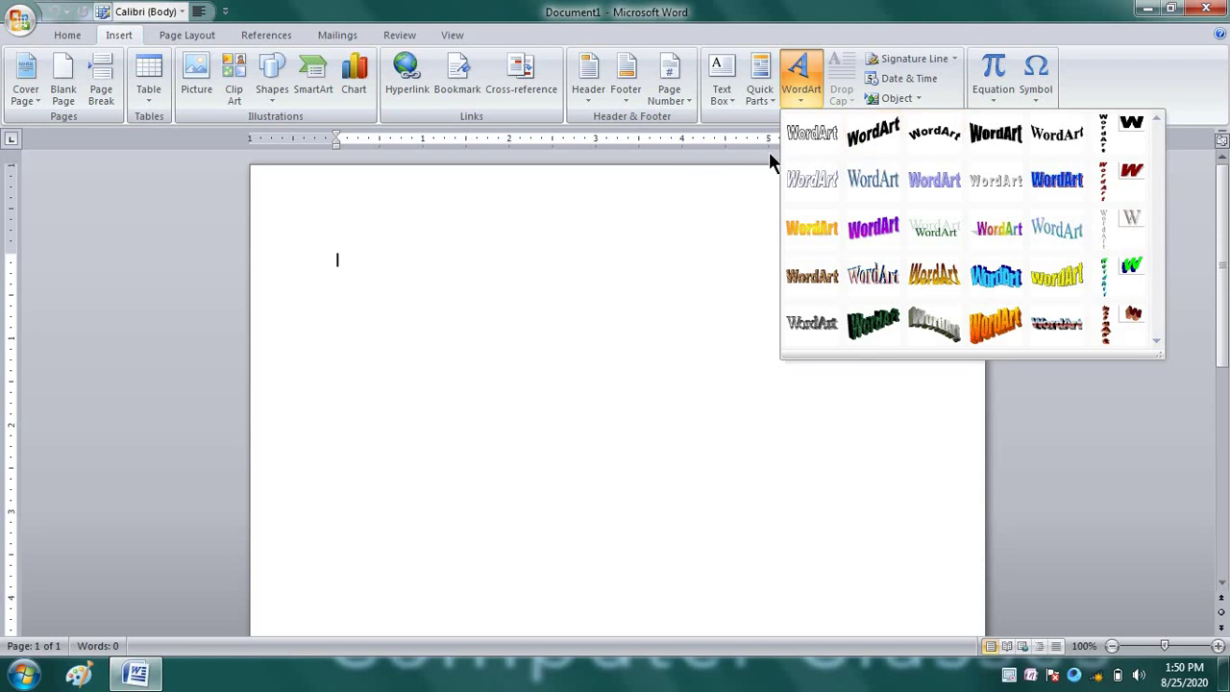
left_click(799, 66)
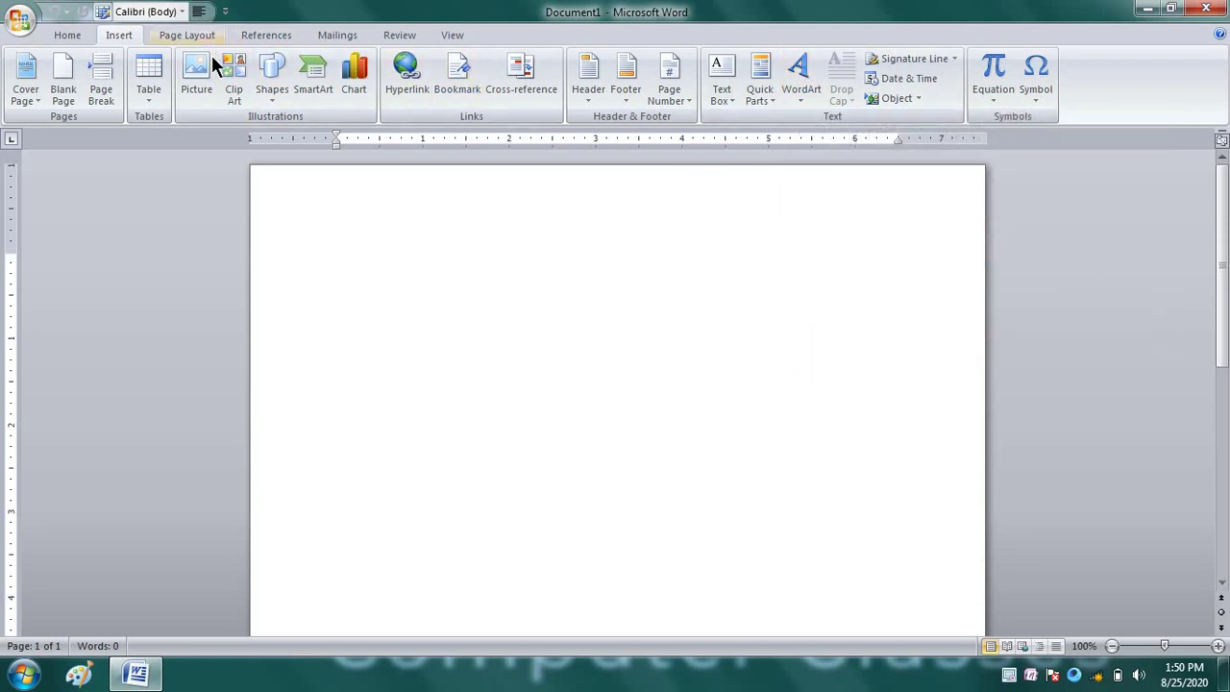
- Open the Page Layout tab with Alt, P and drop down Page Color with PC
key("alt")
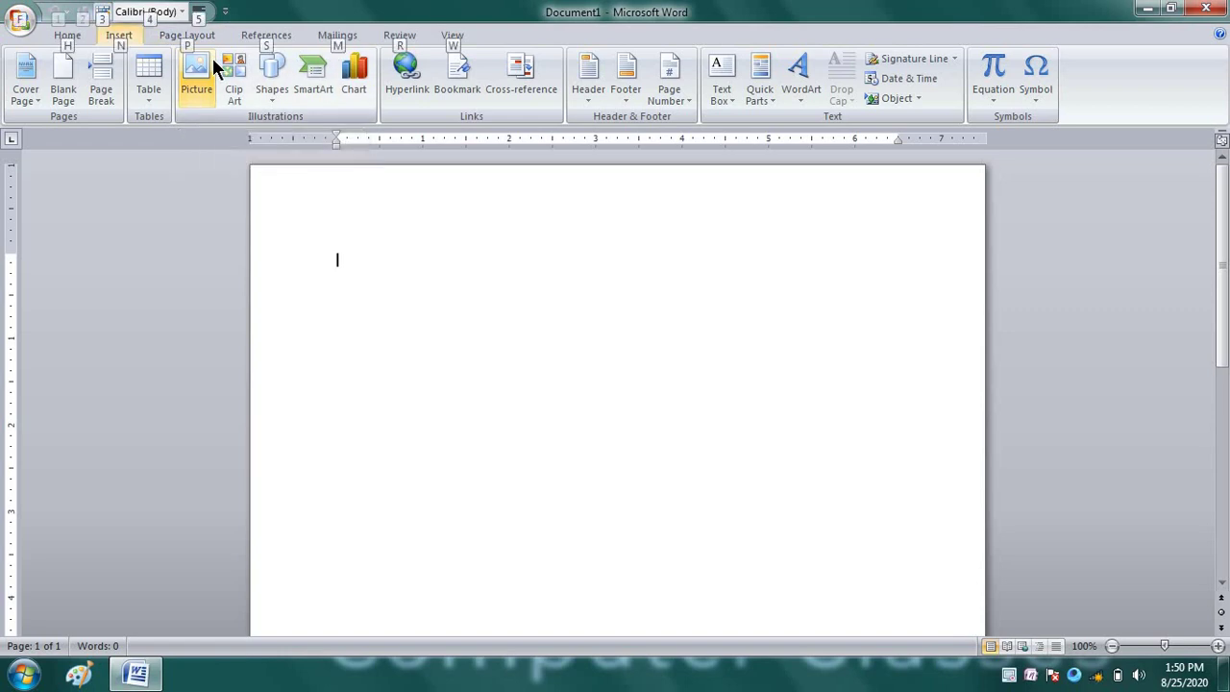
key("p")
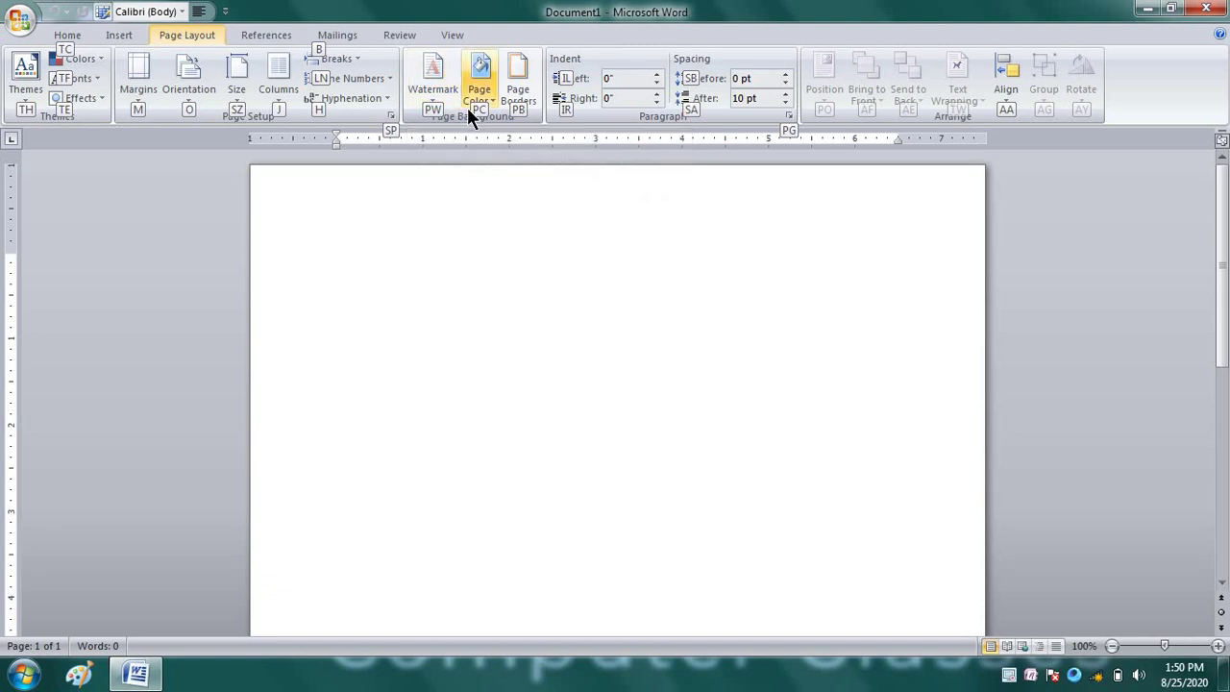
key("p")
key("c")
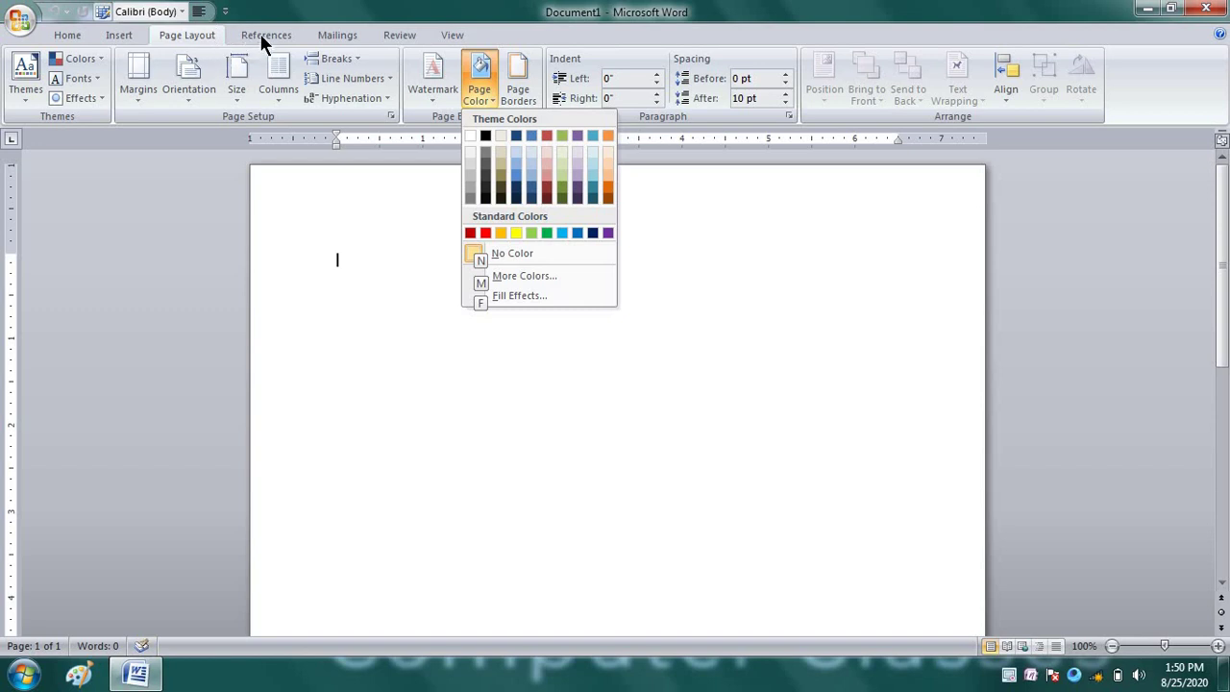
- Close Page Color on the References tab, toggle KeyTips on and off, then go to Home
left_click(259, 32)
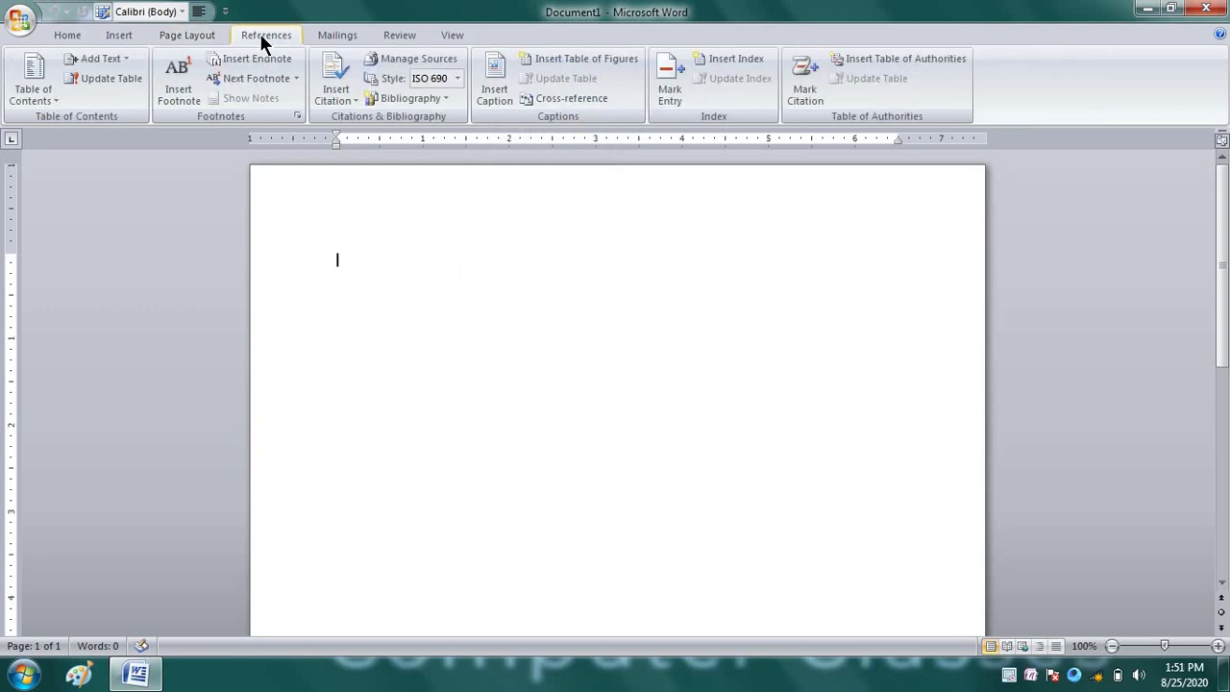
key("alt")
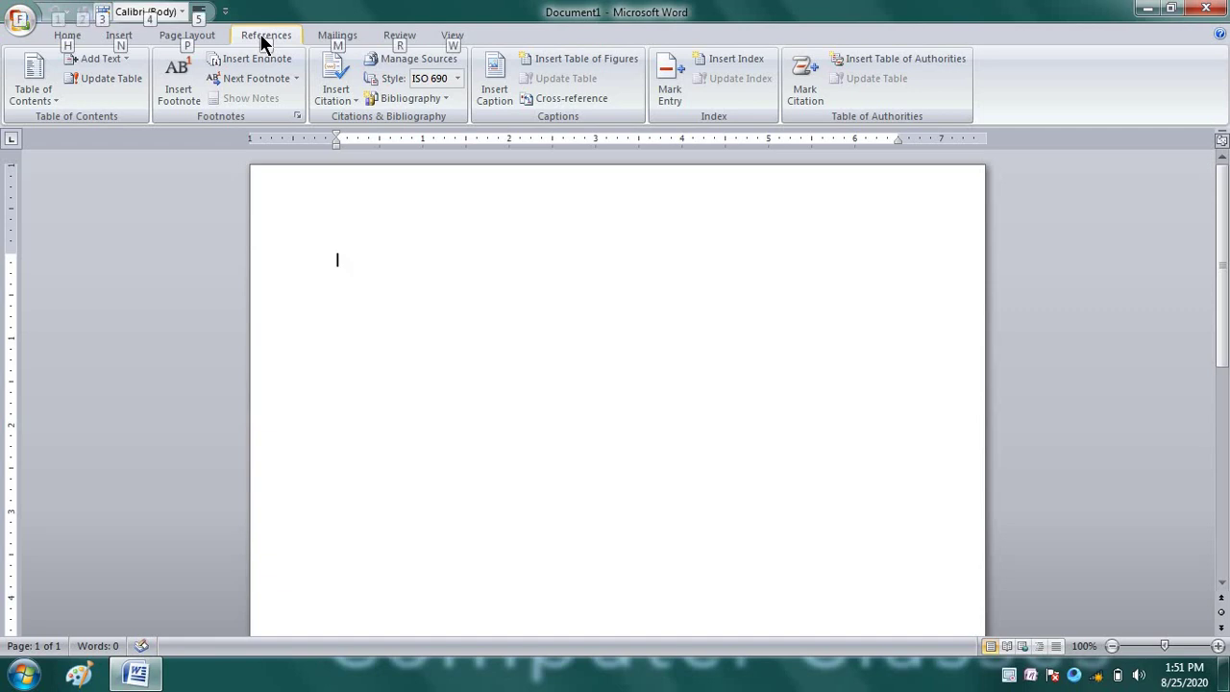
key("alt")
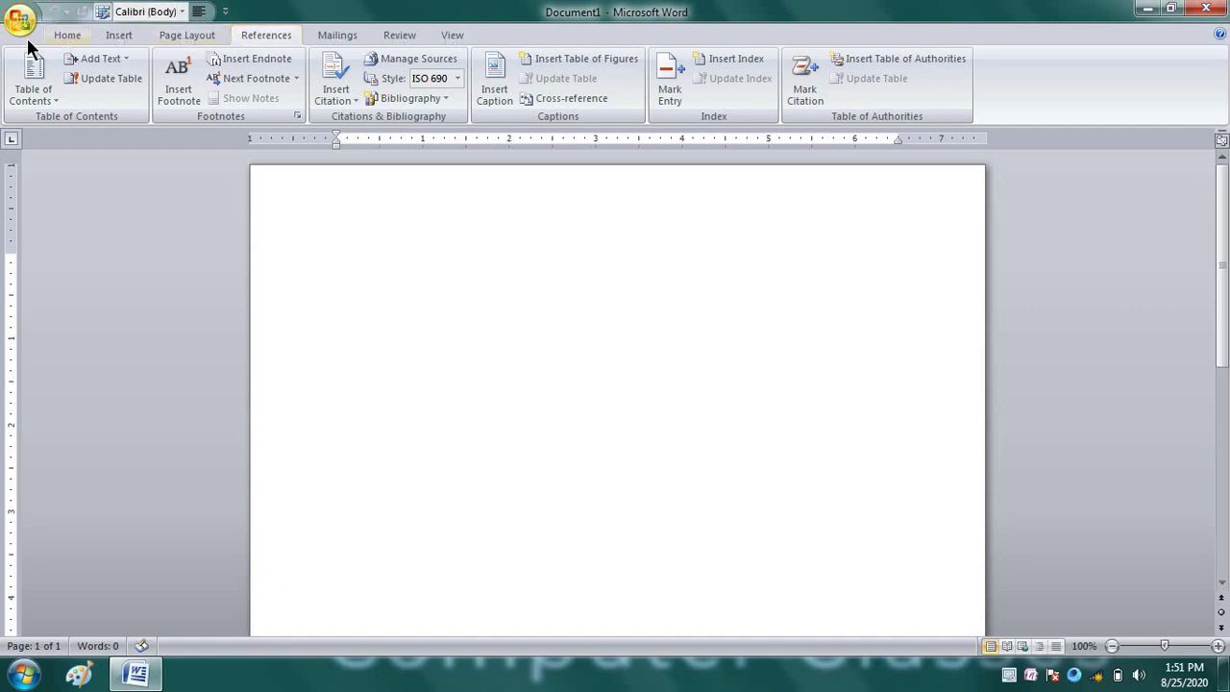
left_click(54, 32)
- Return to References with Alt, S, then go back to the tab-level KeyTips
key("alt")
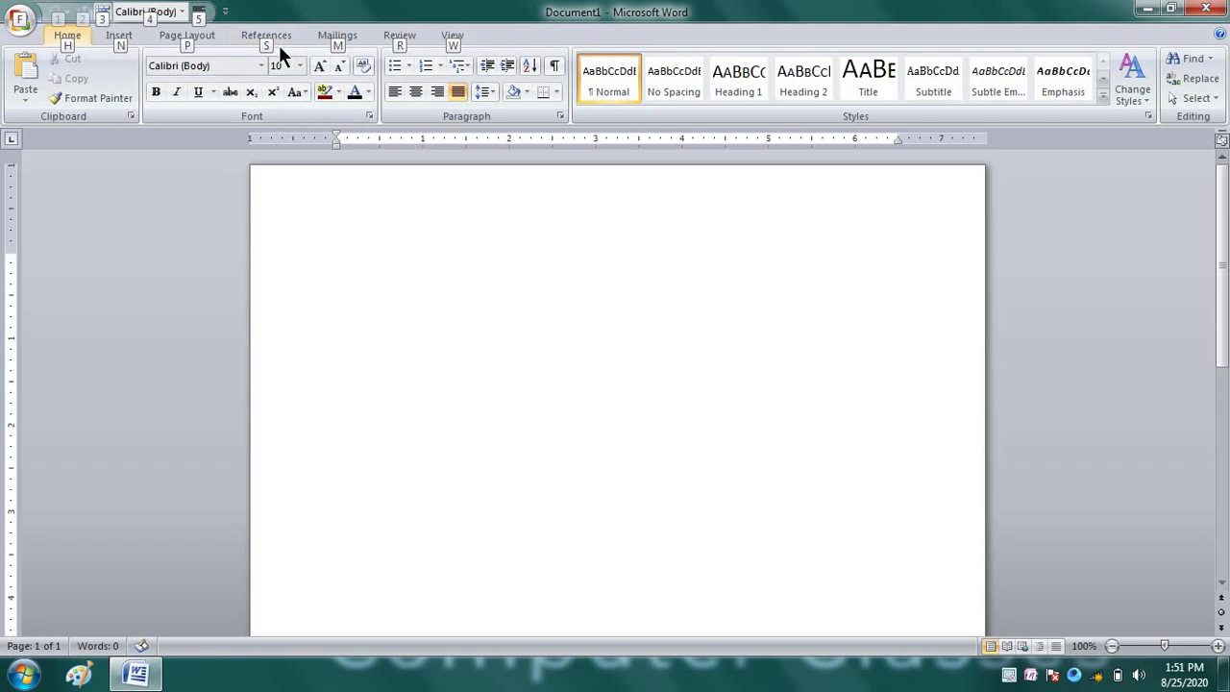
key("s")
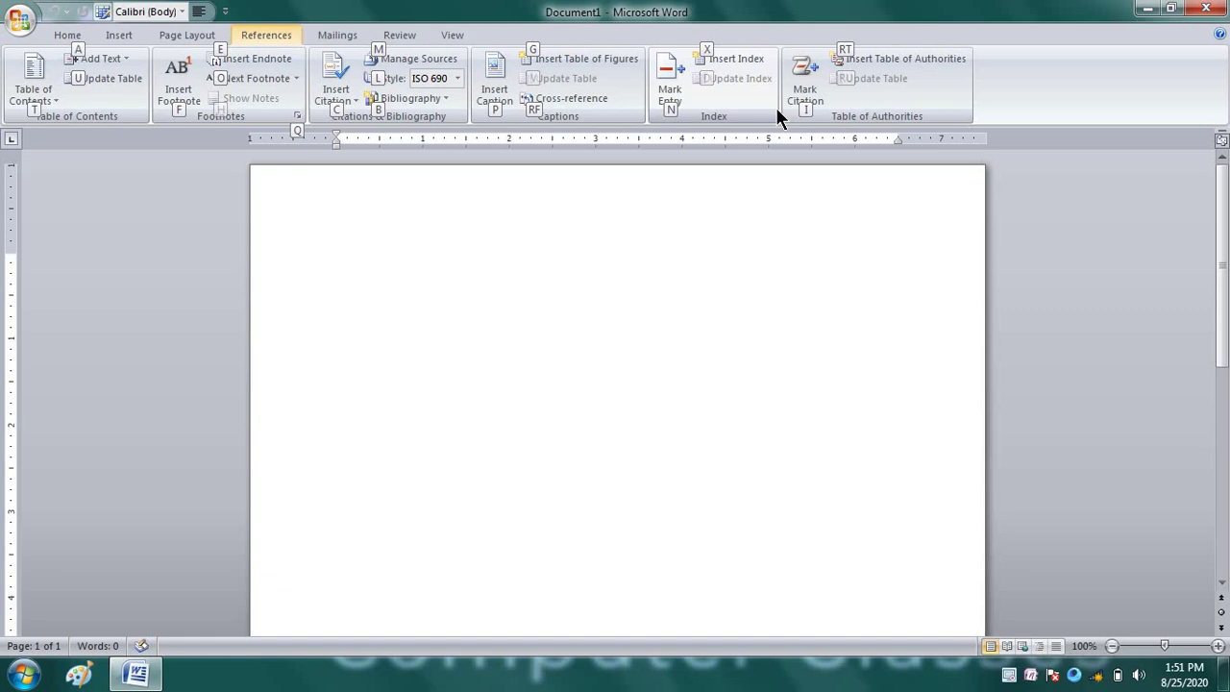
key("alt")
key("alt")
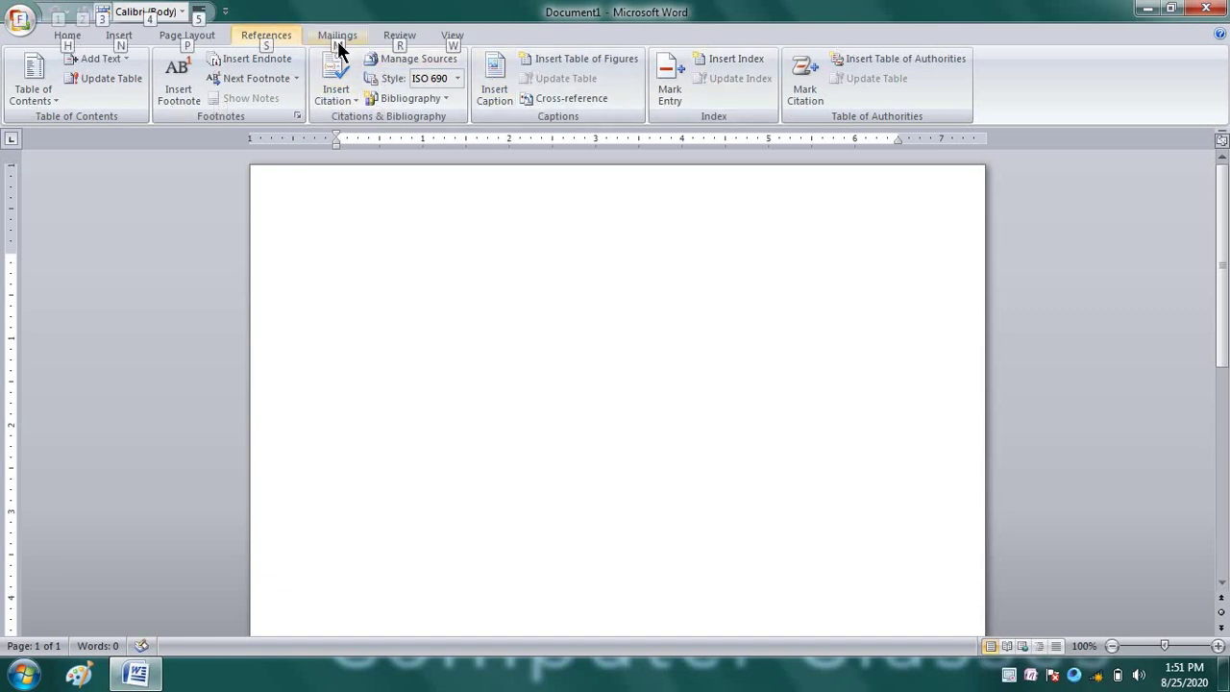
- Show the Mailings tab and its KeyTips with M
key("m")
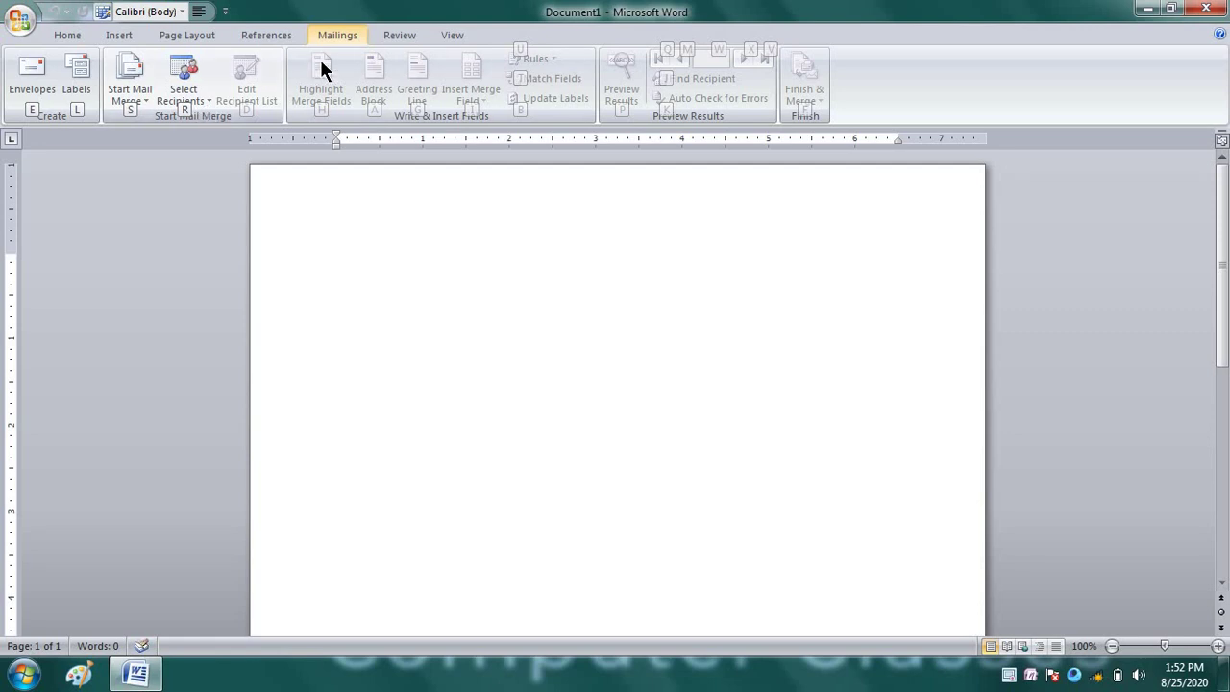
- Go to the Review tab, show its KeyTips with Alt, R, then Esc to tab-level KeyTips
left_click(385, 36)
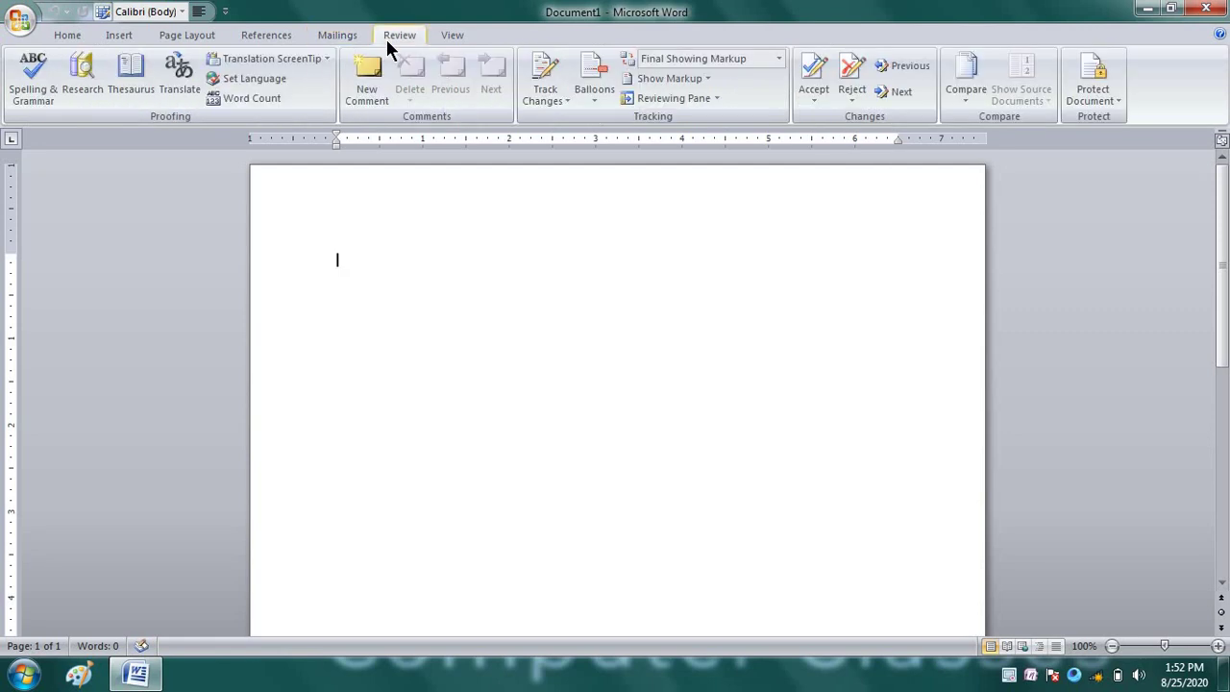
key("alt")
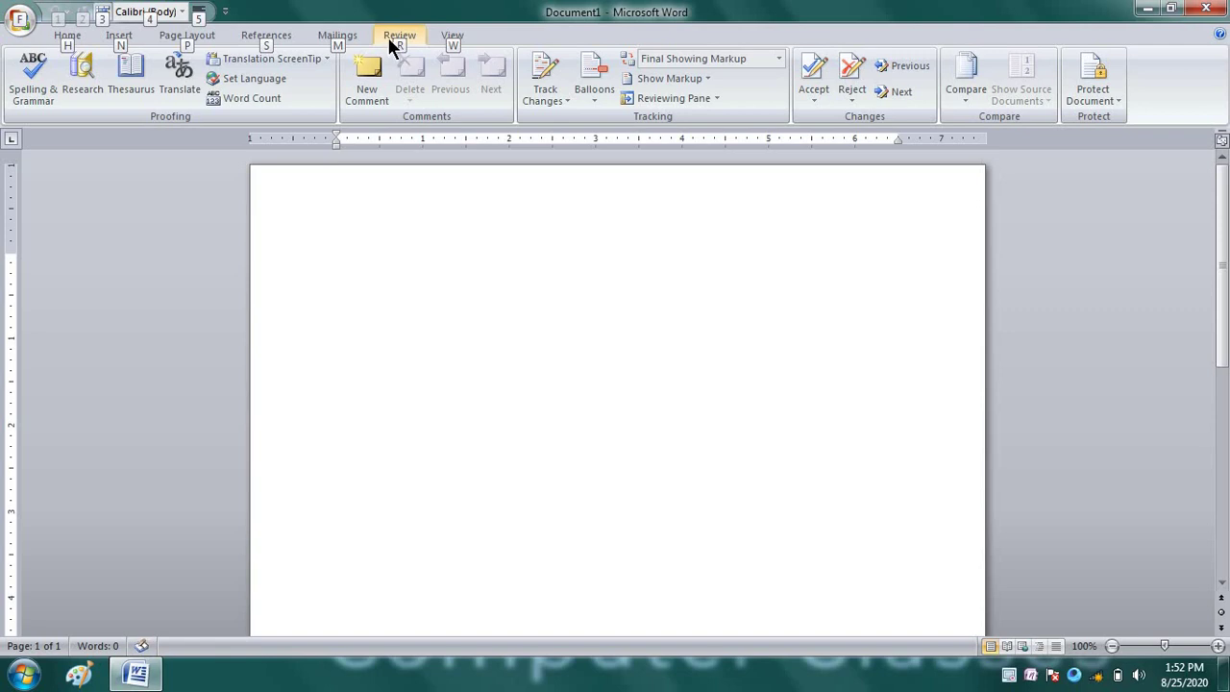
key("r")
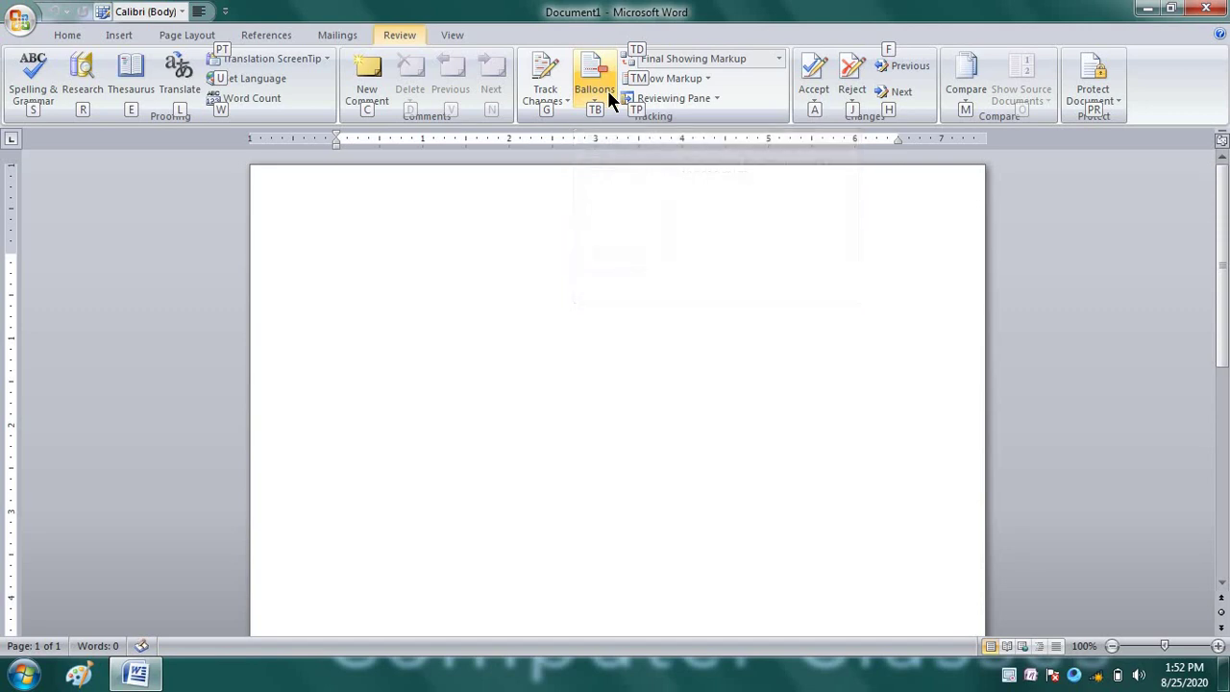
key("Escape")
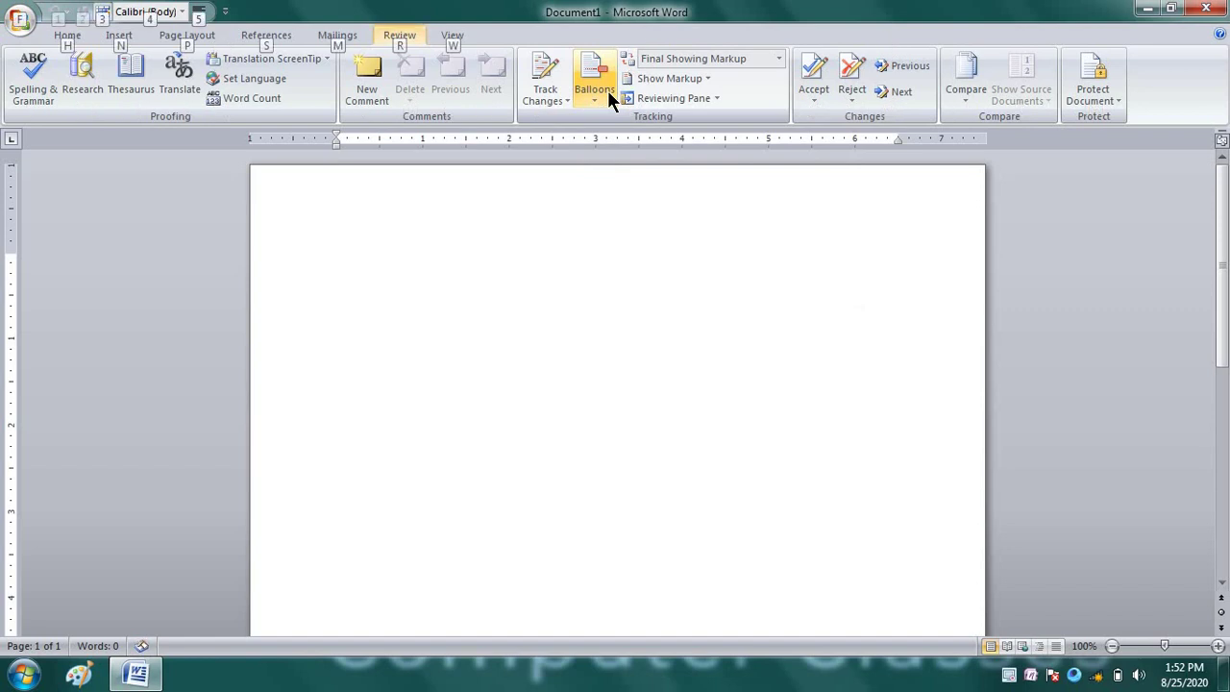
- Show the View tab's views, zoom, window and macro commands with their KeyTips
key("w")
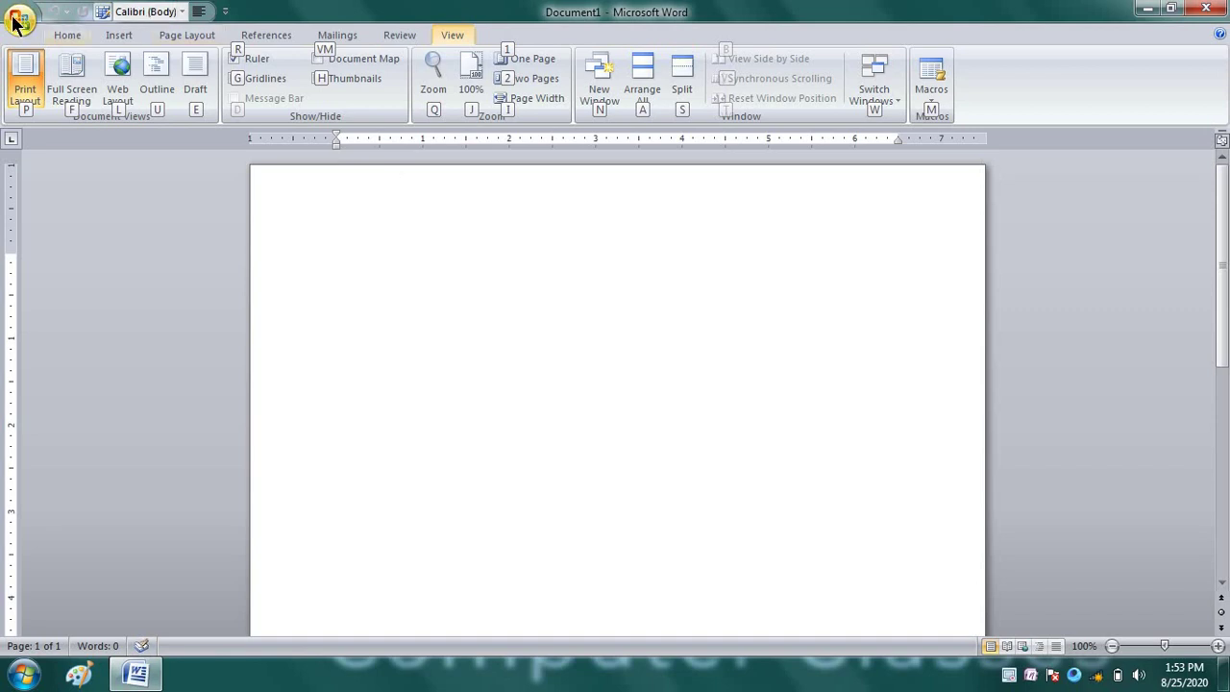
- Switch back to the Home tab, dismissing all KeyTip letters
left_click(66, 36)
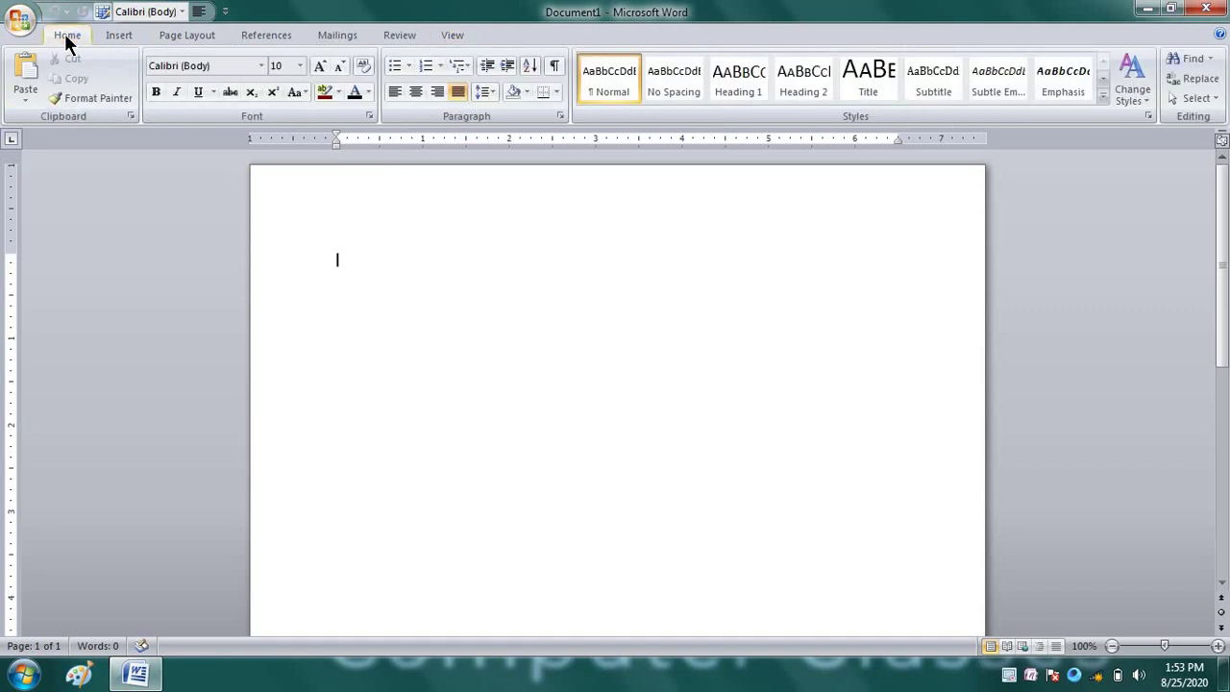